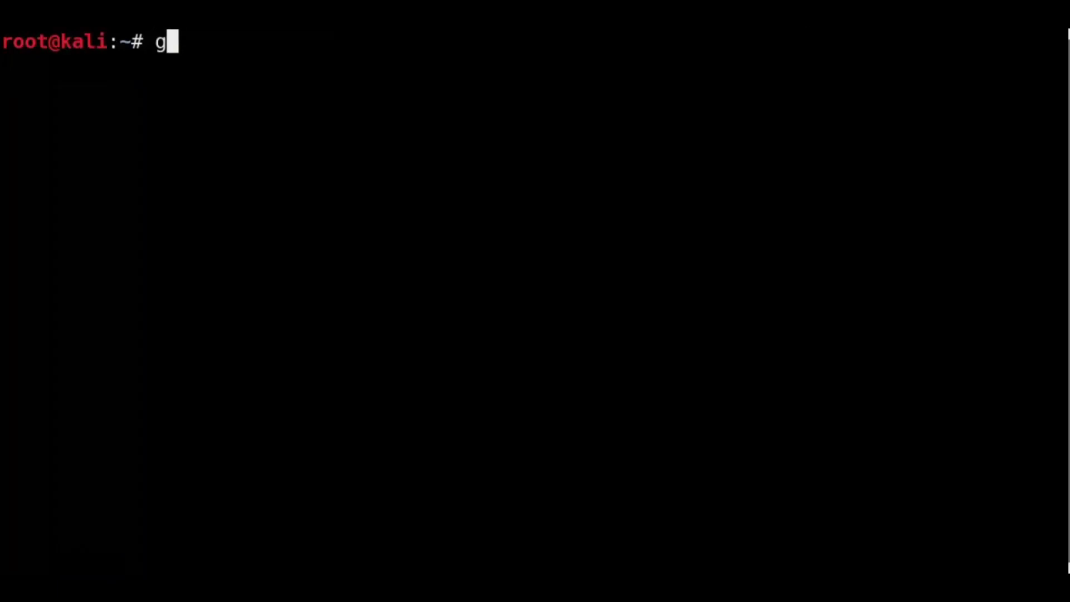
text(qrx)
Run the gqrx command from the root terminal prompt.
key(Return)
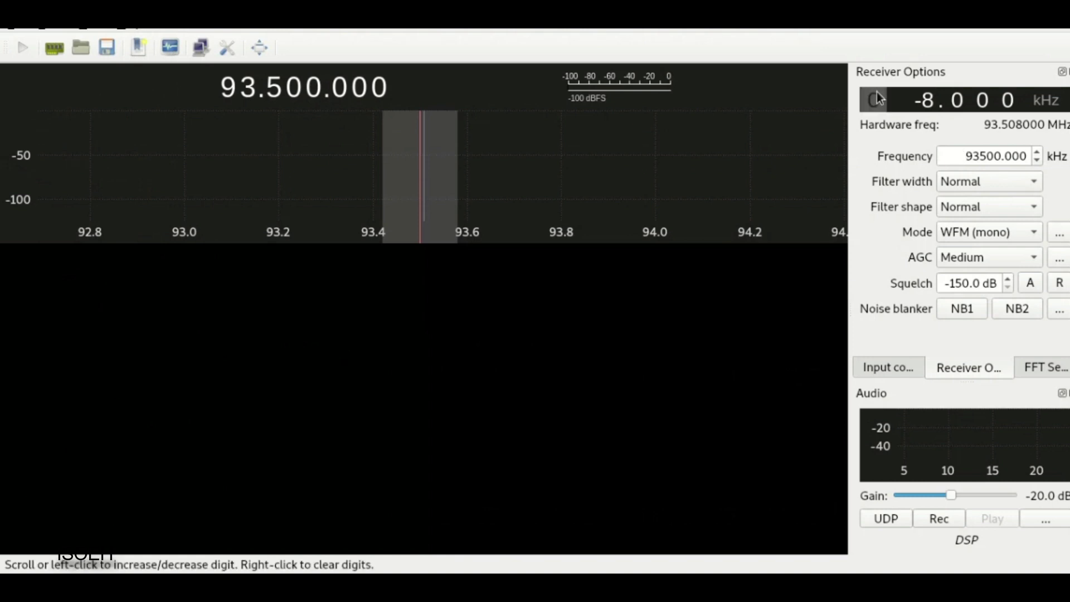
Start DSP processing at 93.5 MHz and let the waterfall fill.
click(25, 48)
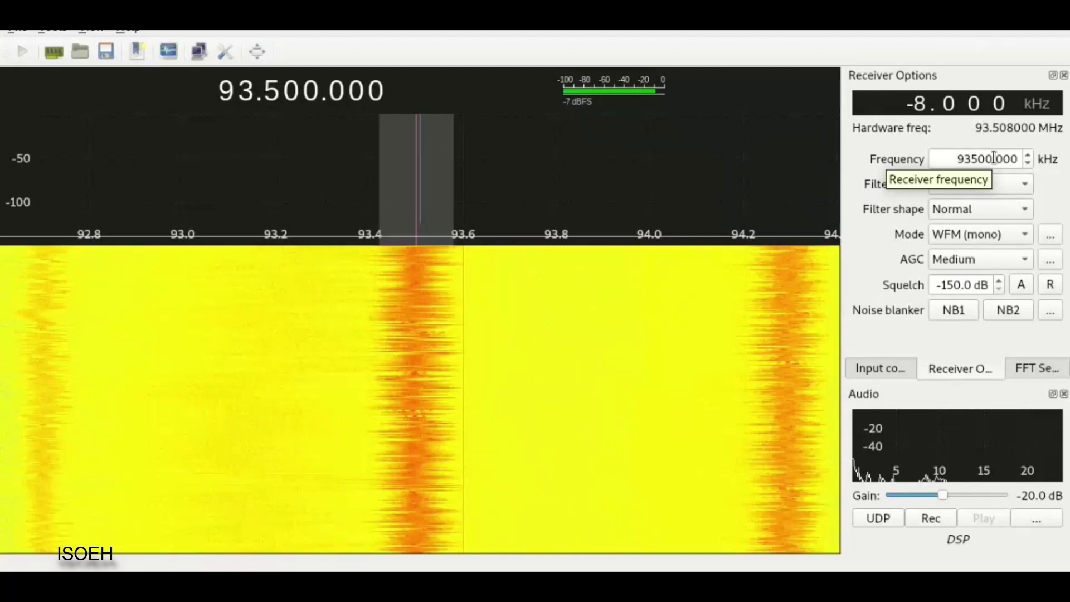
Replace the Receiver Options frequency with 98300 kHz (98.3 MHz).
click(993, 158)
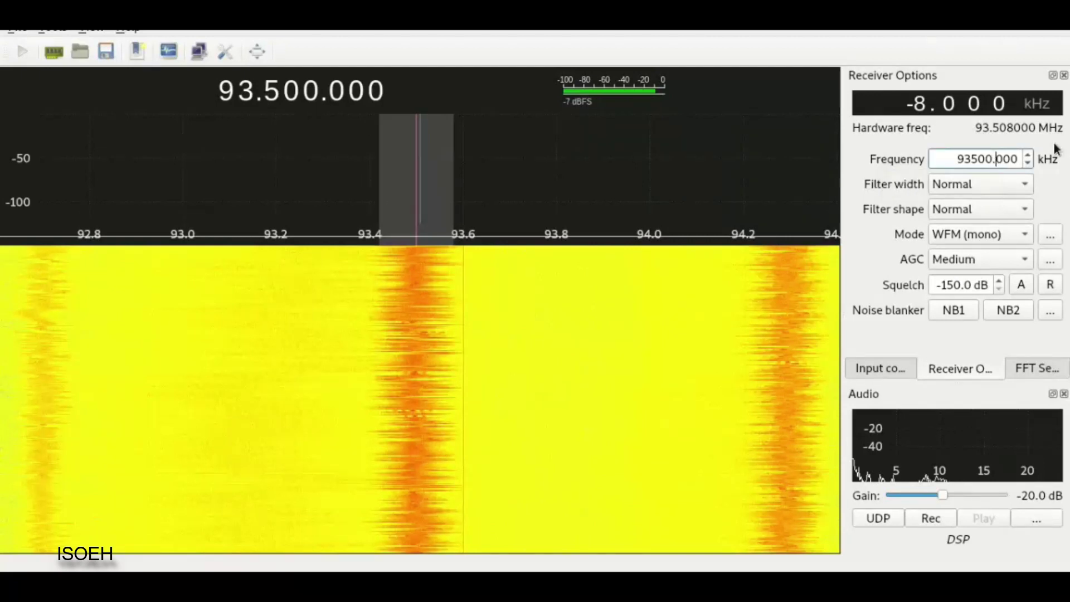
key(BackSpace)
key(BackSpace)
key(BackSpace)
key(BackSpace)
text(8300)
key(Return)
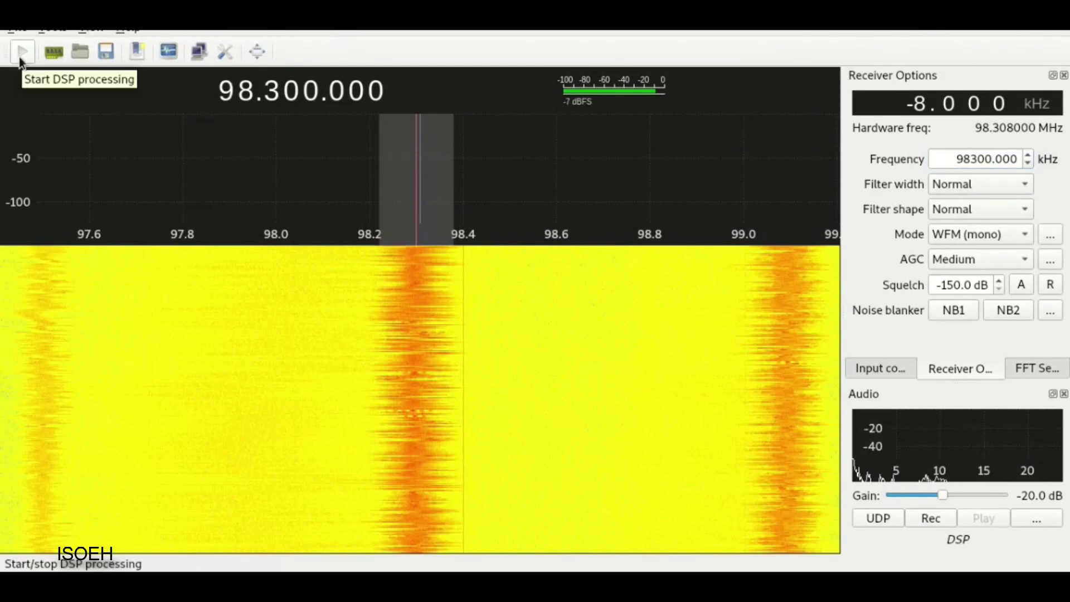
Restart DSP processing to show the live 98.3 MHz station on the waterfall.
click(20, 61)
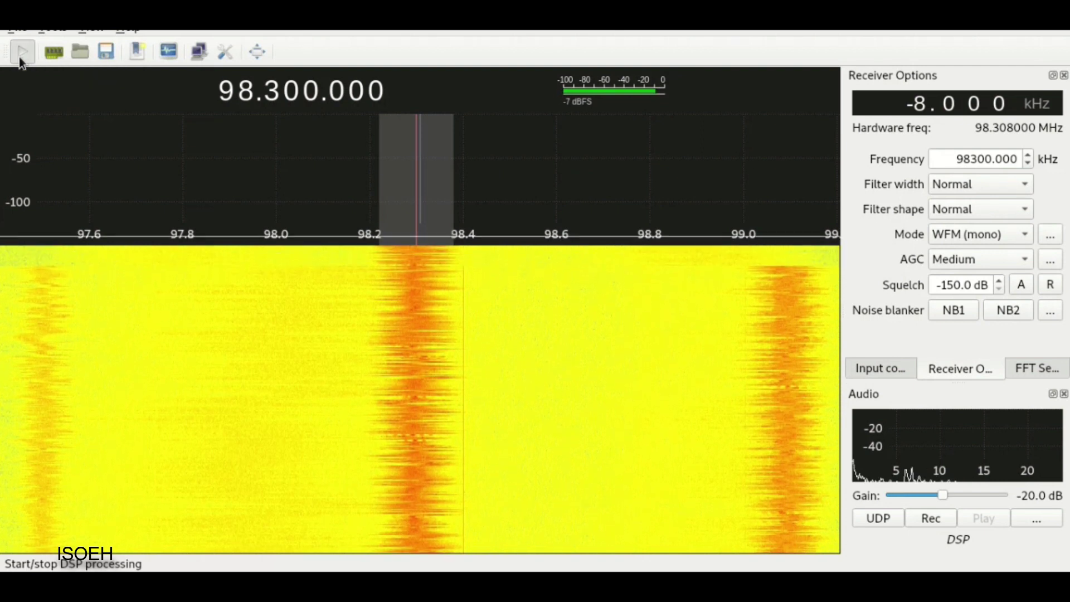